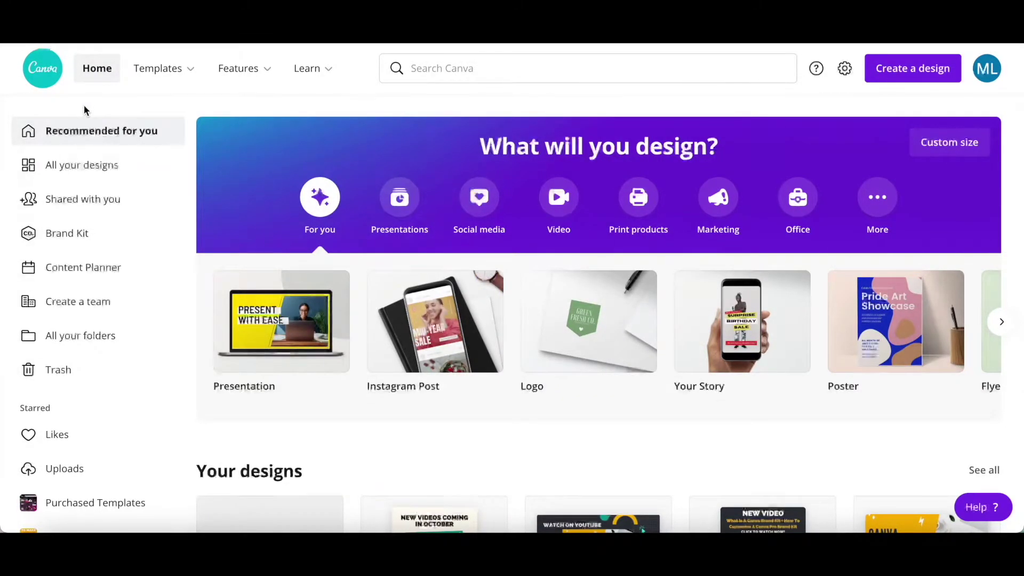
Search Canva for 'resume' and open the Resume suggestion to see its templates
{"action": "left_click", "coordinate": [462, 68]}
{"action": "type", "text": "resume"}
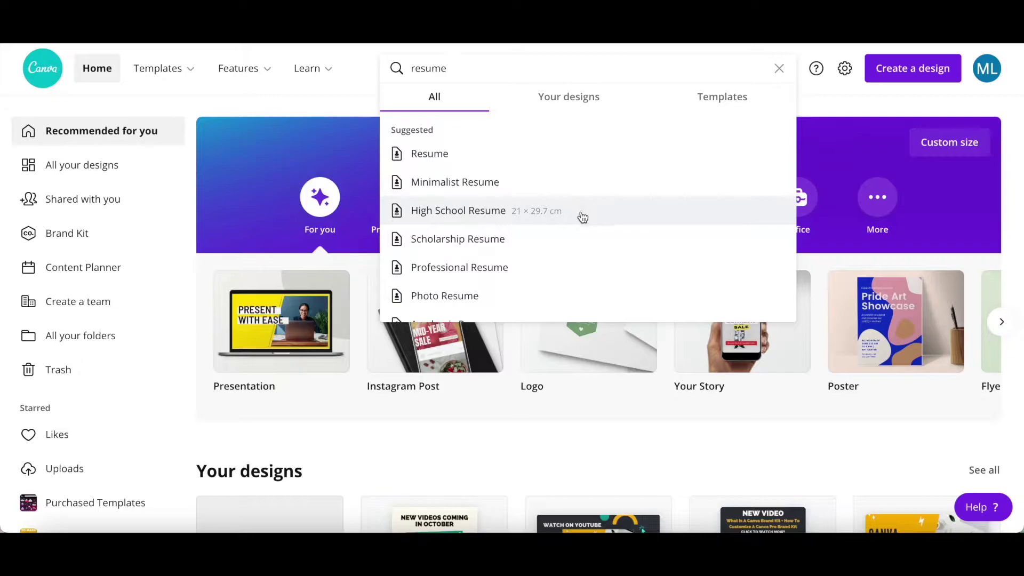
{"action": "scroll", "coordinate": [581, 235], "scroll_direction": "down", "scroll_amount": 2}
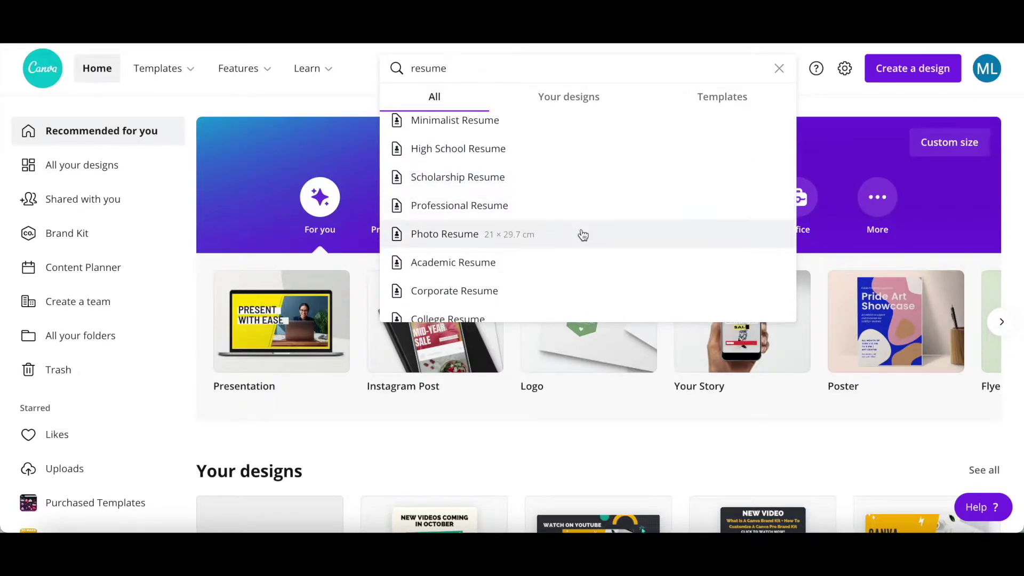
{"action": "scroll", "coordinate": [584, 255], "scroll_direction": "down", "scroll_amount": 3}
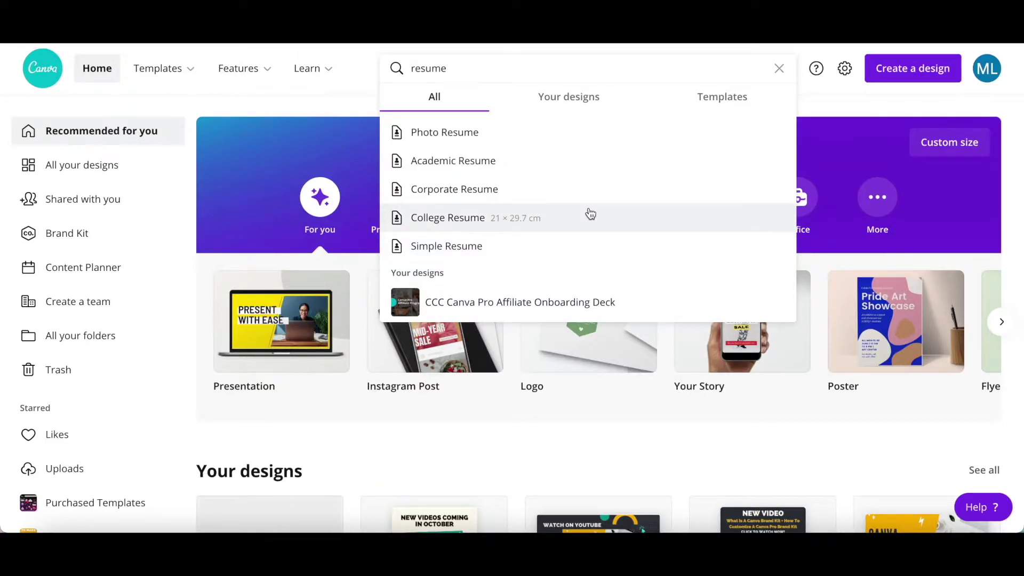
{"action": "scroll", "coordinate": [590, 214], "scroll_direction": "up", "scroll_amount": 3}
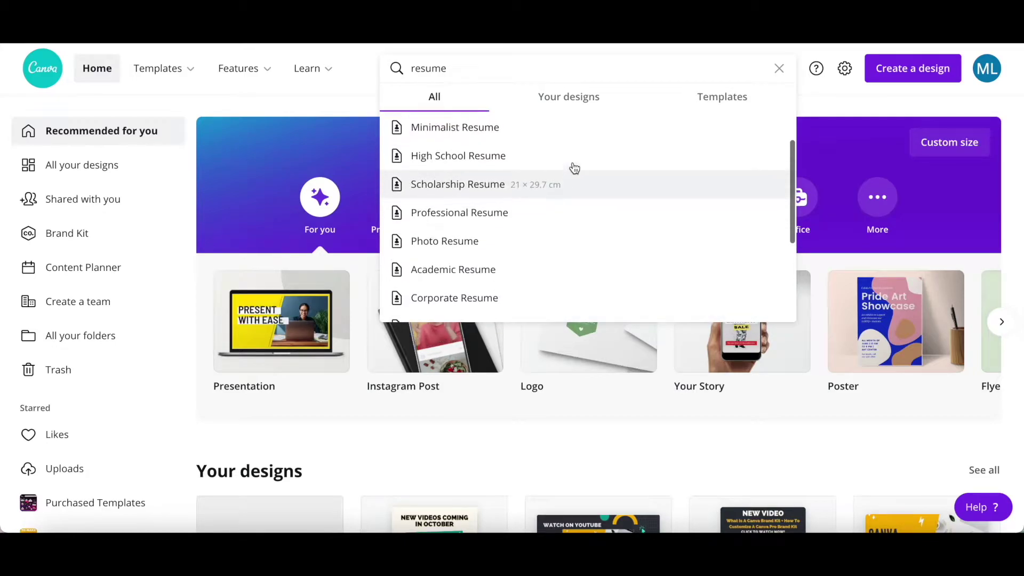
{"action": "scroll", "coordinate": [574, 169], "scroll_direction": "up", "scroll_amount": 2}
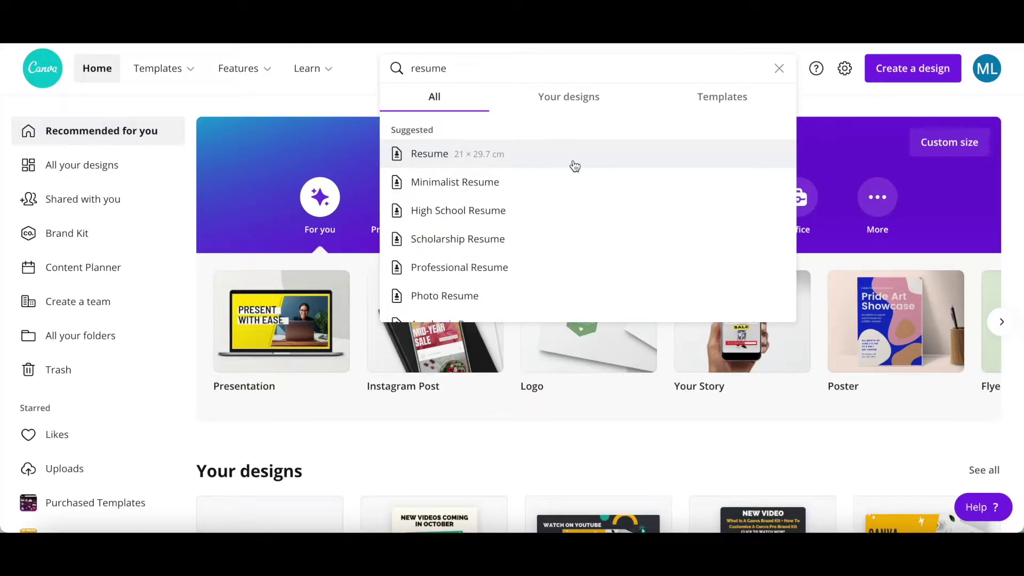
{"action": "left_click", "coordinate": [575, 167]}
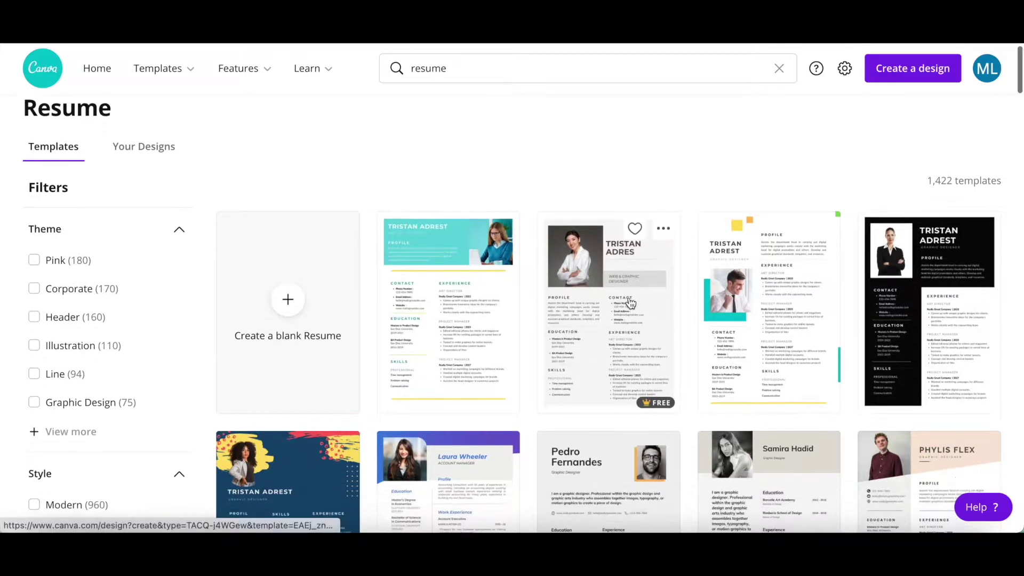
{"action": "scroll", "coordinate": [634, 293], "scroll_direction": "down", "scroll_amount": 5}
{"action": "scroll", "coordinate": [629, 302], "scroll_direction": "down", "scroll_amount": 2}
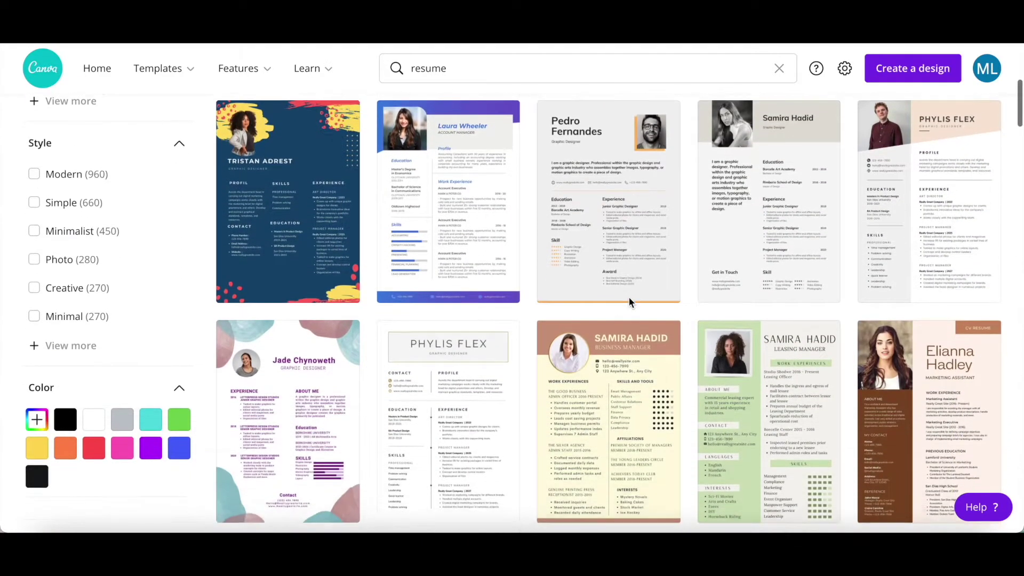
{"action": "scroll", "coordinate": [629, 302], "scroll_direction": "up", "scroll_amount": 5}
{"action": "scroll", "coordinate": [629, 301], "scroll_direction": "up", "scroll_amount": 3}
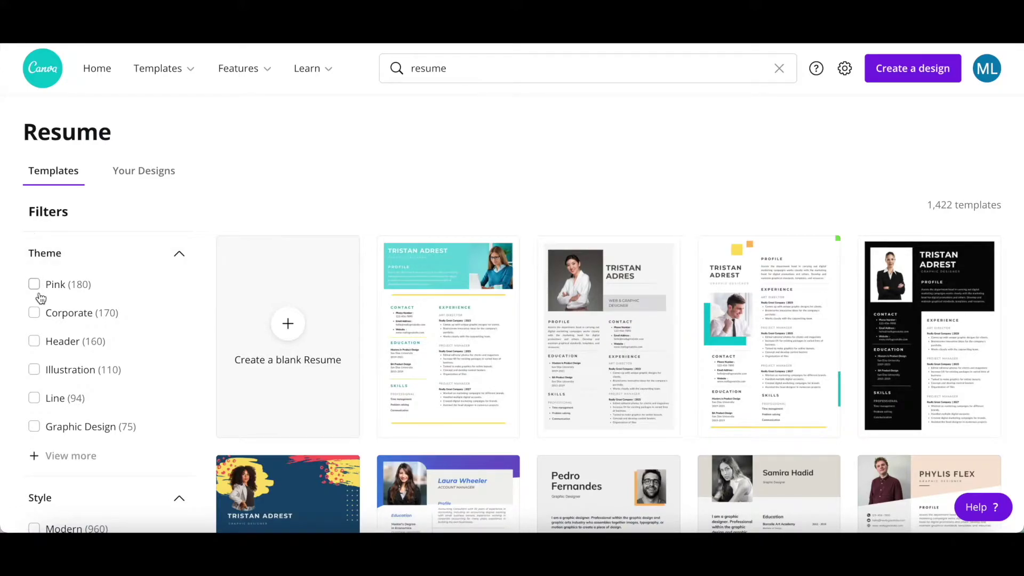
{"action": "scroll", "coordinate": [38, 294], "scroll_direction": "down", "scroll_amount": 3}
{"action": "scroll", "coordinate": [40, 295], "scroll_direction": "down", "scroll_amount": 6}
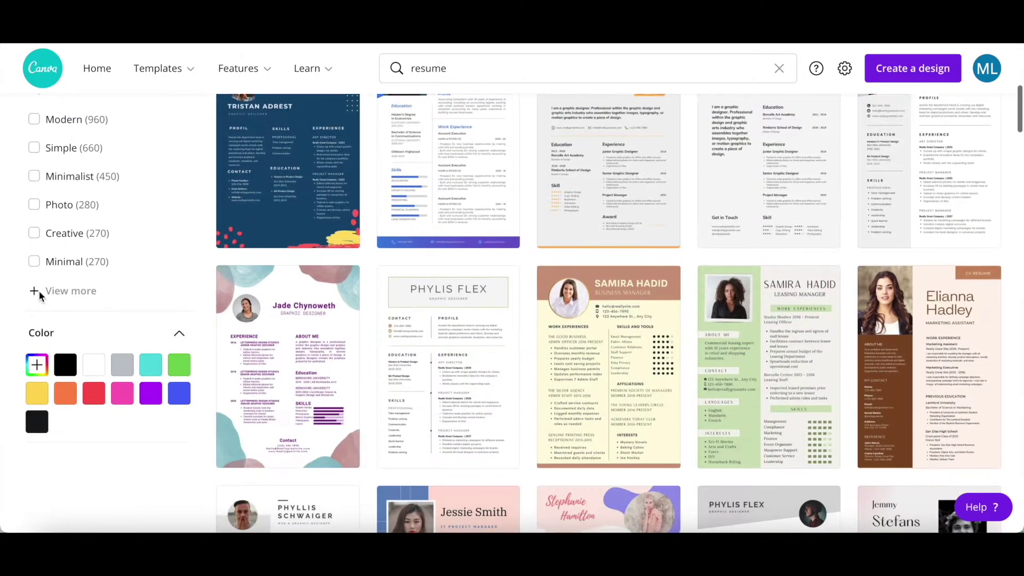
{"action": "scroll", "coordinate": [433, 355], "scroll_direction": "up", "scroll_amount": 9}
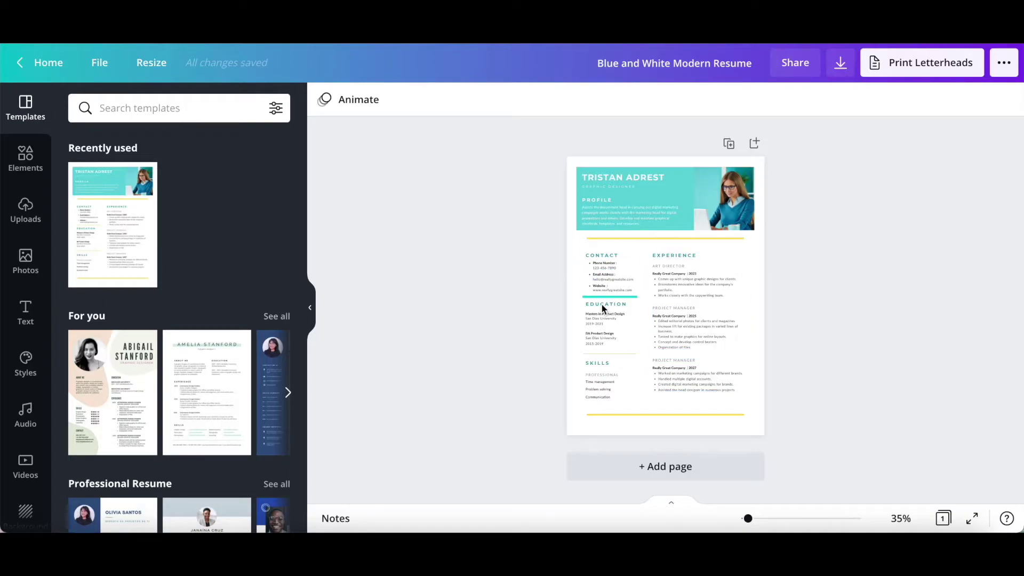
Select the sample name heading at the top of the Blue and White Modern Resume
{"action": "left_click", "coordinate": [642, 174]}
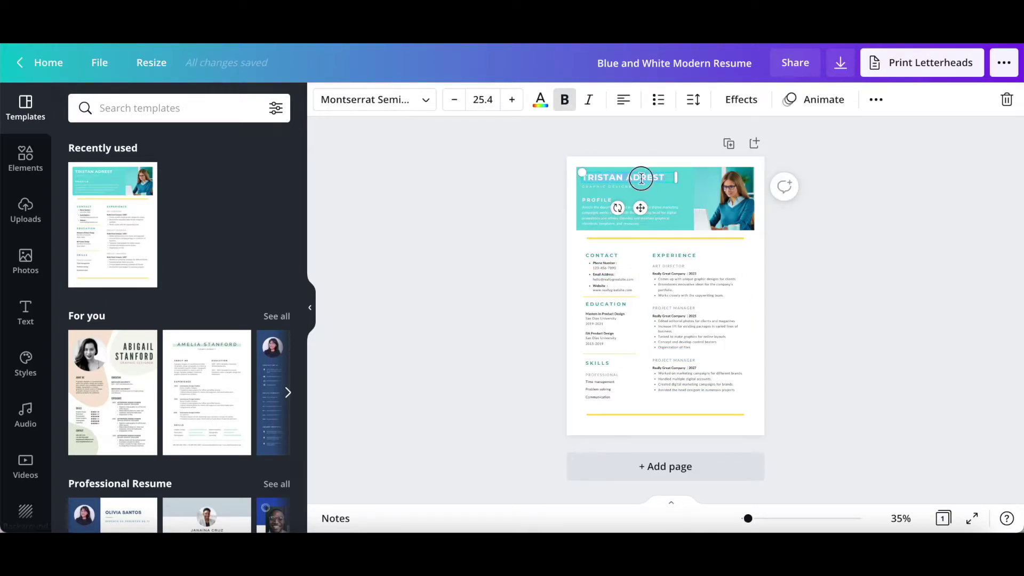
Replace the resume's sample name heading with the new owner's first name in capitals
{"action": "left_click", "coordinate": [641, 179]}
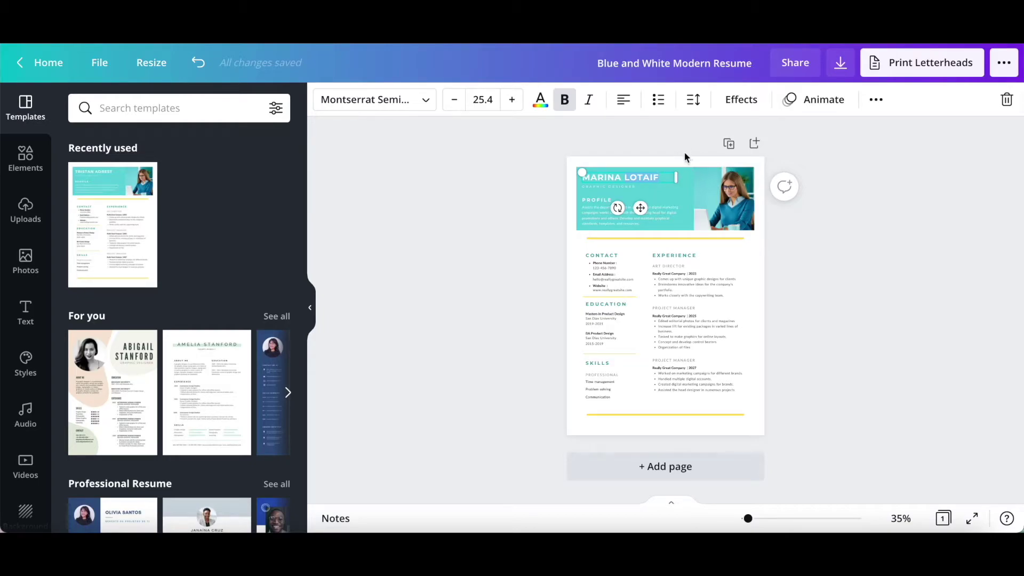
{"action": "left_click", "coordinate": [687, 174]}
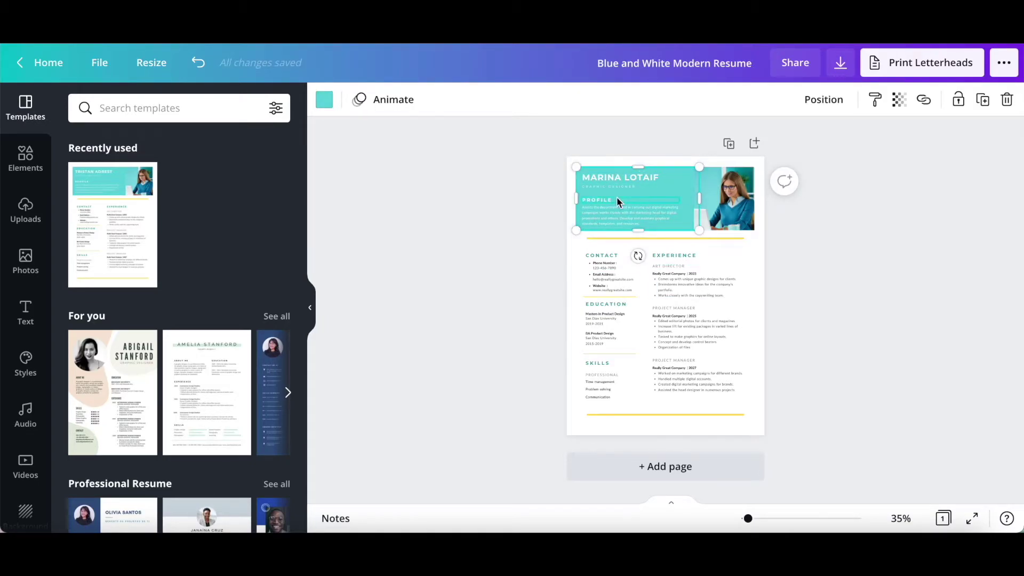
Recolour the yellow divider line under the header to the dark charcoal brand colour
{"action": "left_click", "coordinate": [743, 241]}
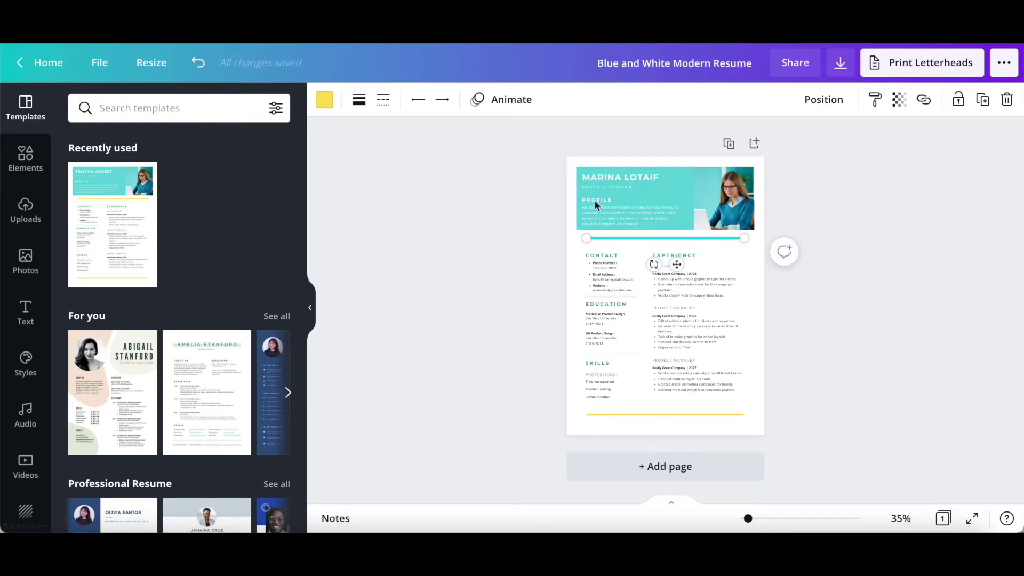
{"action": "left_click", "coordinate": [324, 101]}
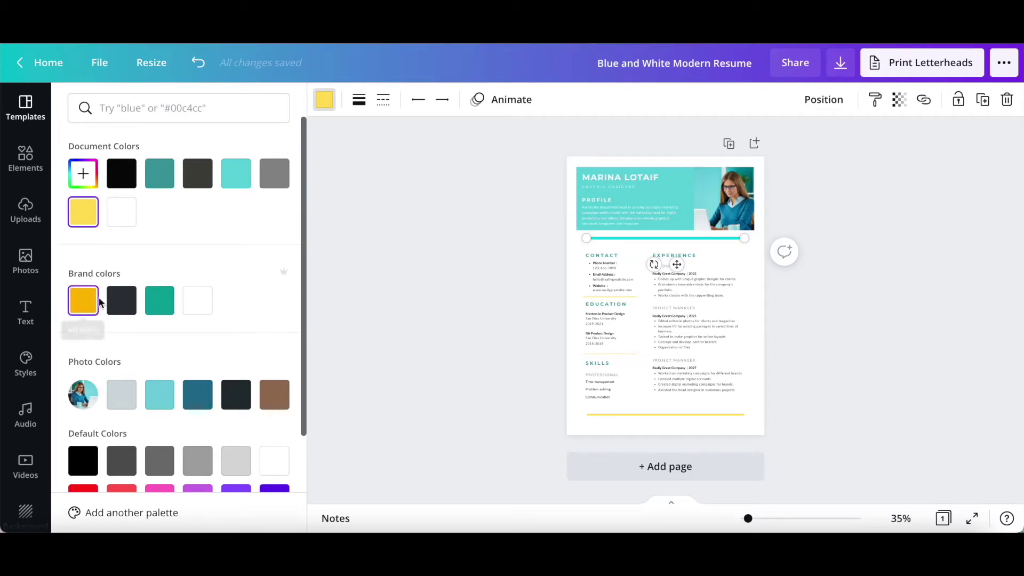
{"action": "left_click", "coordinate": [128, 306]}
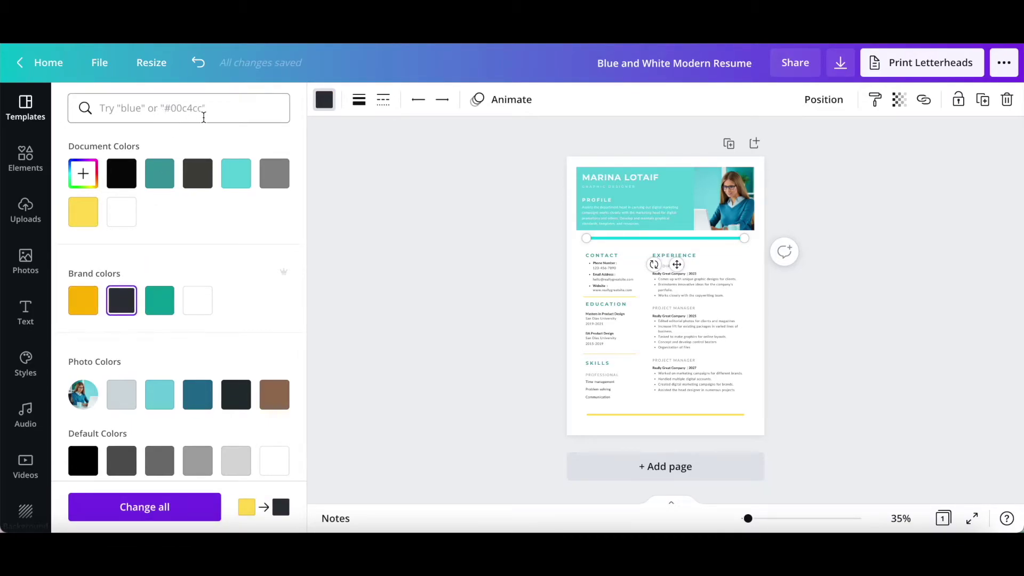
{"action": "left_click", "coordinate": [763, 187]}
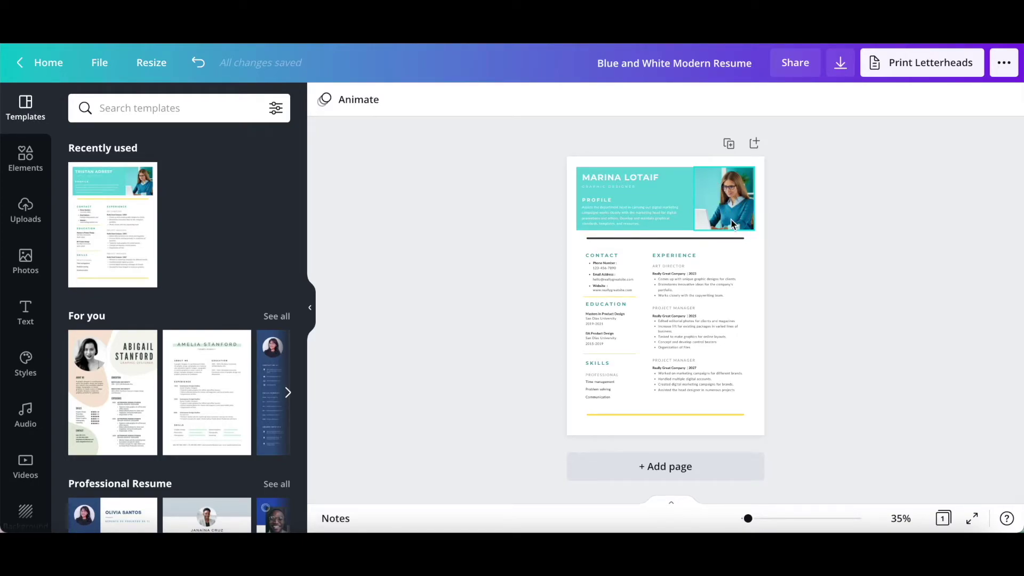
Upload the polka-dot portrait and drop it onto the header photo frame, replacing the old photo
{"action": "left_click", "coordinate": [28, 212]}
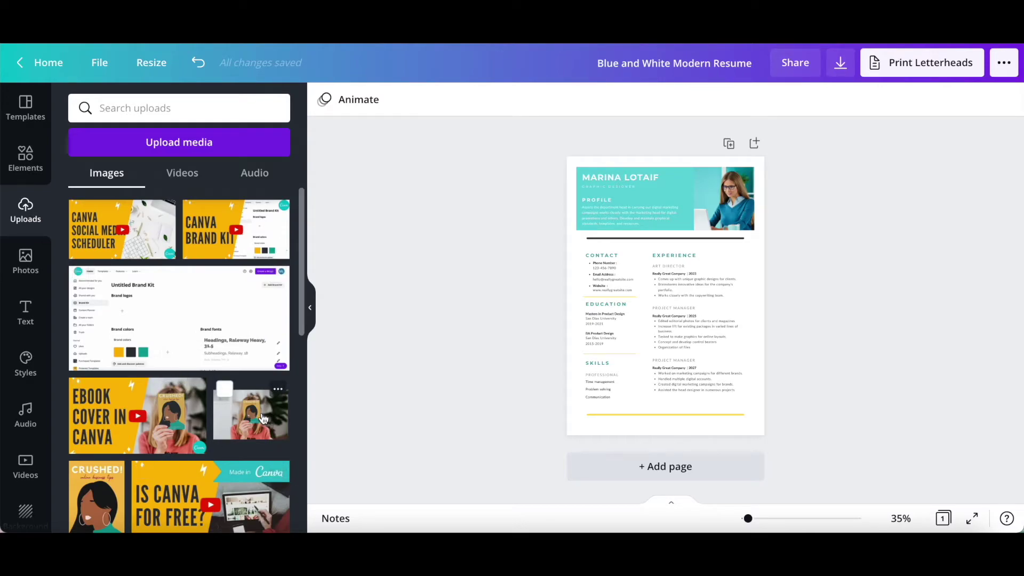
{"action": "left_click", "coordinate": [256, 154]}
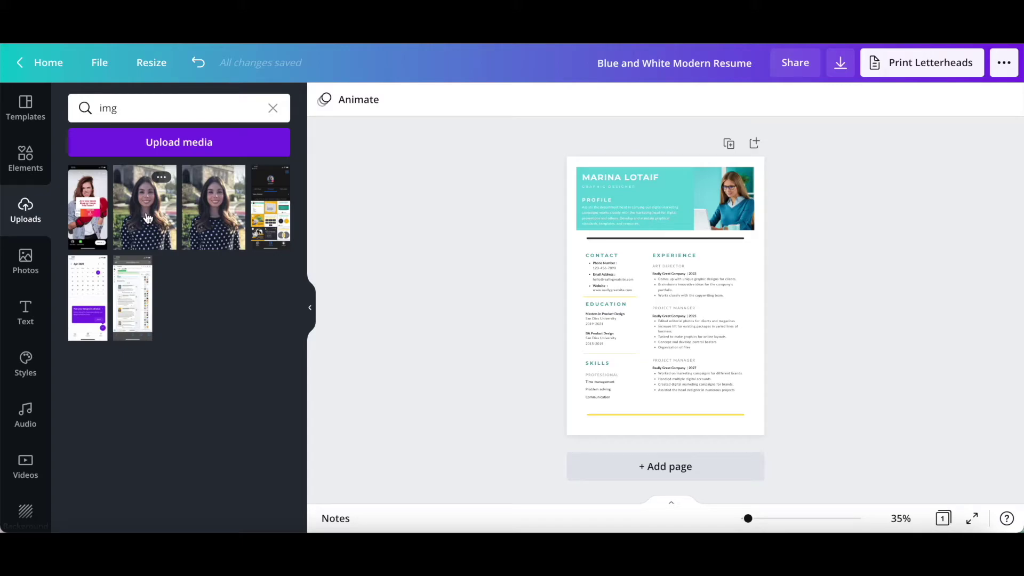
{"action": "left_click_drag", "start_coordinate": [148, 217], "coordinate": [725, 199]}
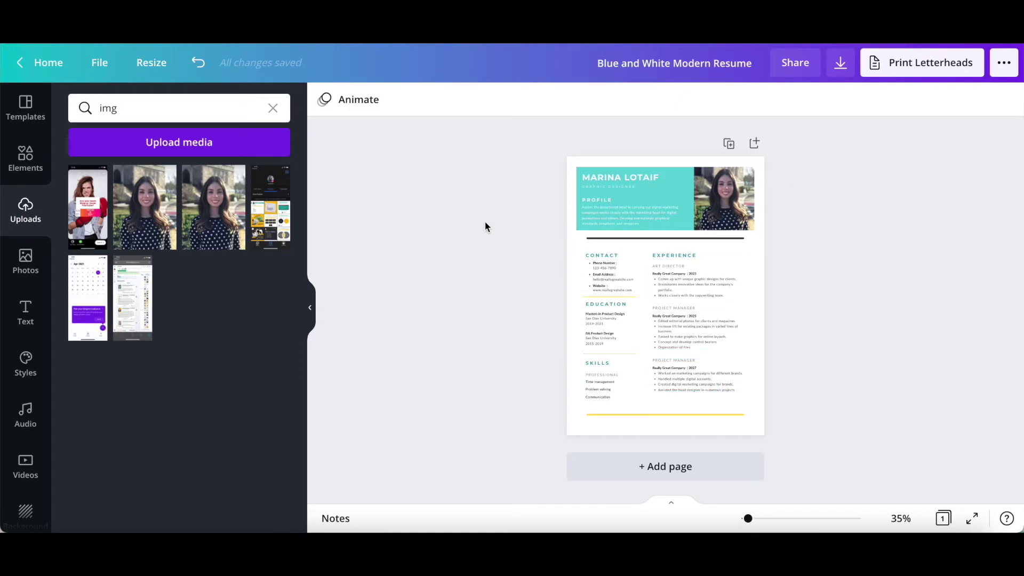
Title the design 'Resume In Canva' and download it with the PDF Print file type
{"action": "left_click", "coordinate": [624, 63]}
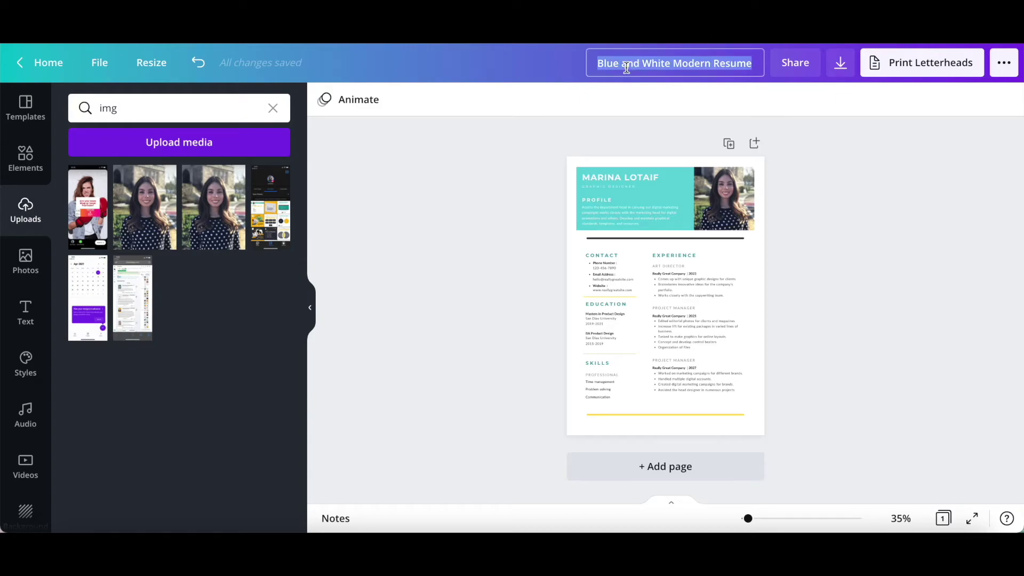
{"action": "type", "text": "Resume In Canva"}
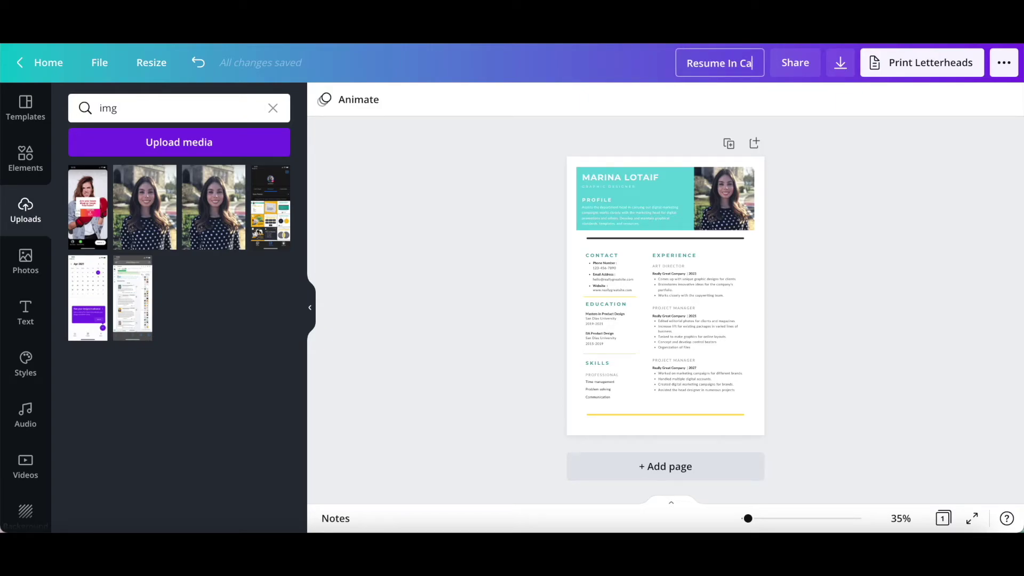
{"action": "left_click", "coordinate": [847, 72]}
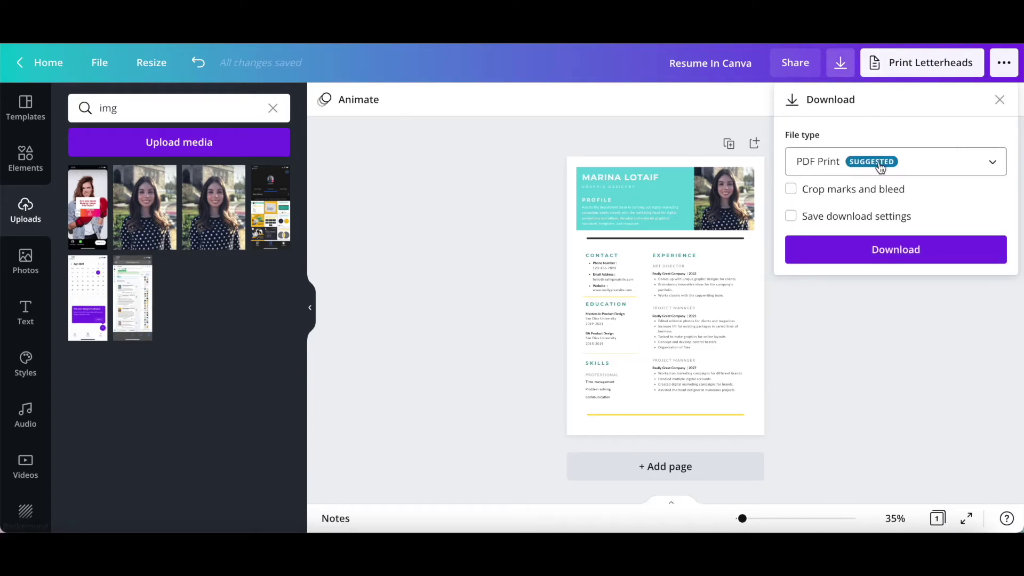
{"action": "left_click", "coordinate": [880, 168]}
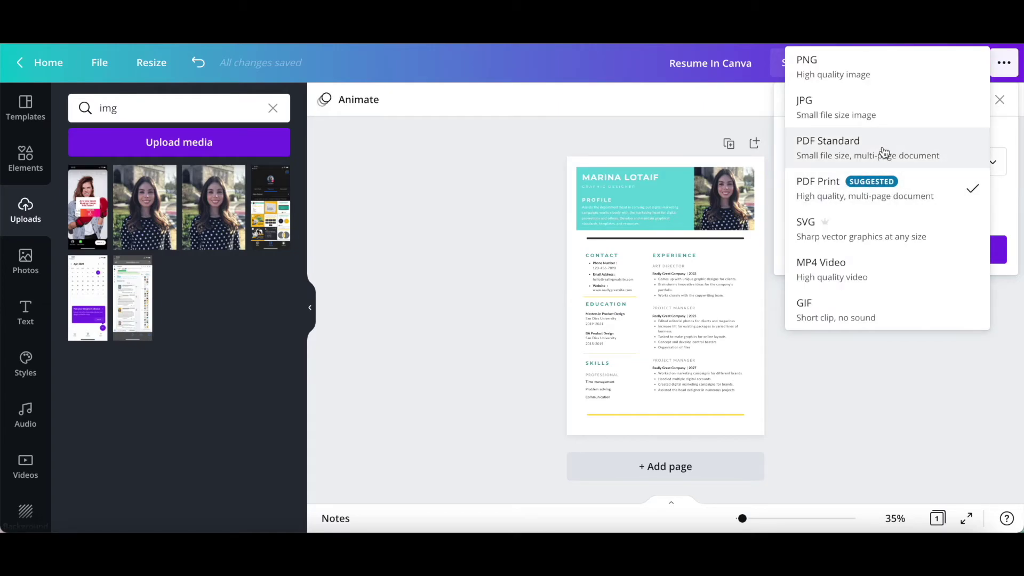
{"action": "left_click", "coordinate": [1003, 123]}
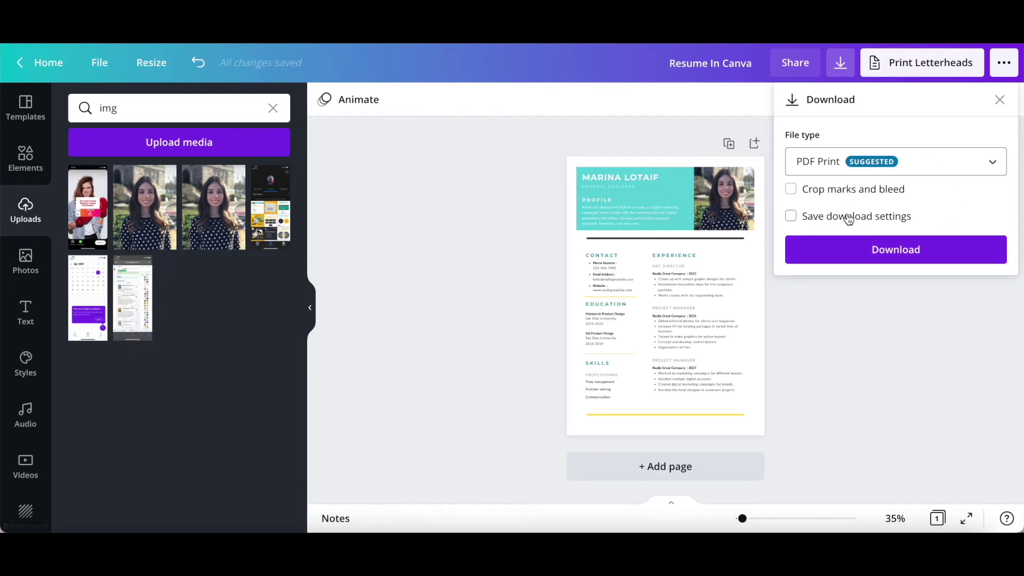
{"action": "left_click", "coordinate": [931, 260]}
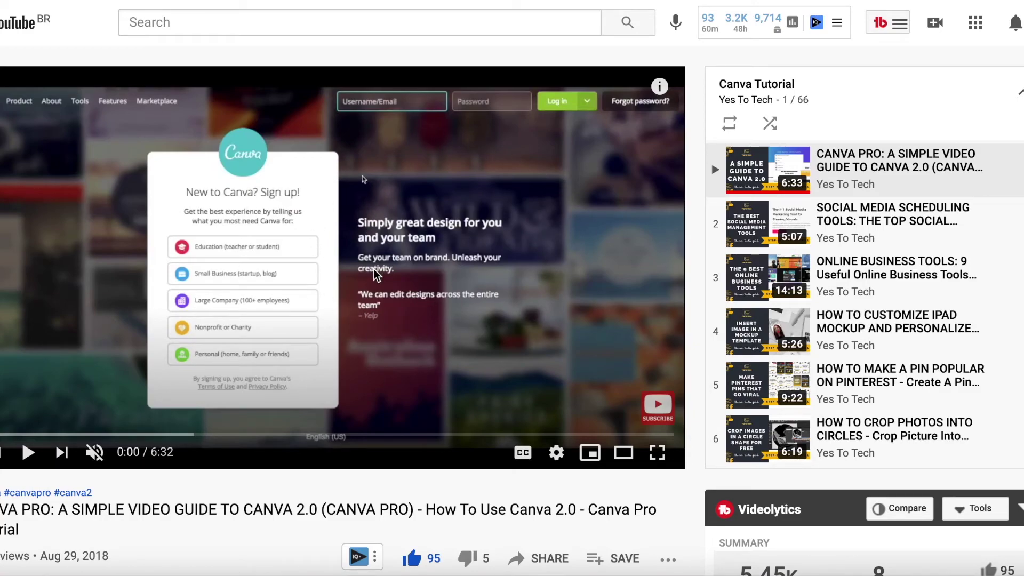
{"action": "scroll", "coordinate": [860, 240], "scroll_direction": "down", "scroll_amount": 2}
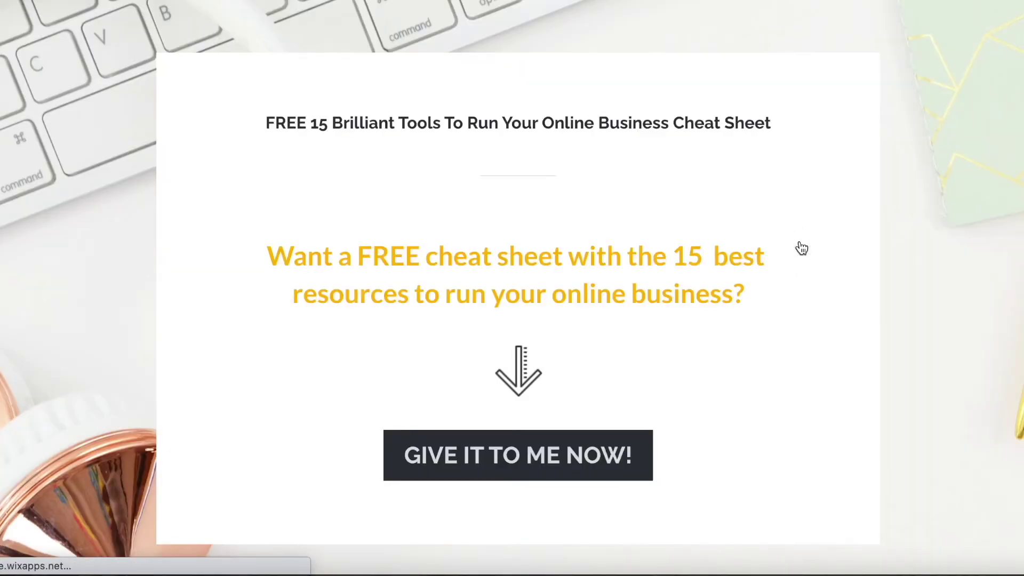
Open the 'GIVE IT TO ME NOW!' cheat-sheet form and enter the contact's first name and e-mail
{"action": "left_click", "coordinate": [560, 451]}
{"action": "left_click", "coordinate": [565, 439]}
{"action": "type", "text": "Marina"}
{"action": "left_click", "coordinate": [298, 477]}
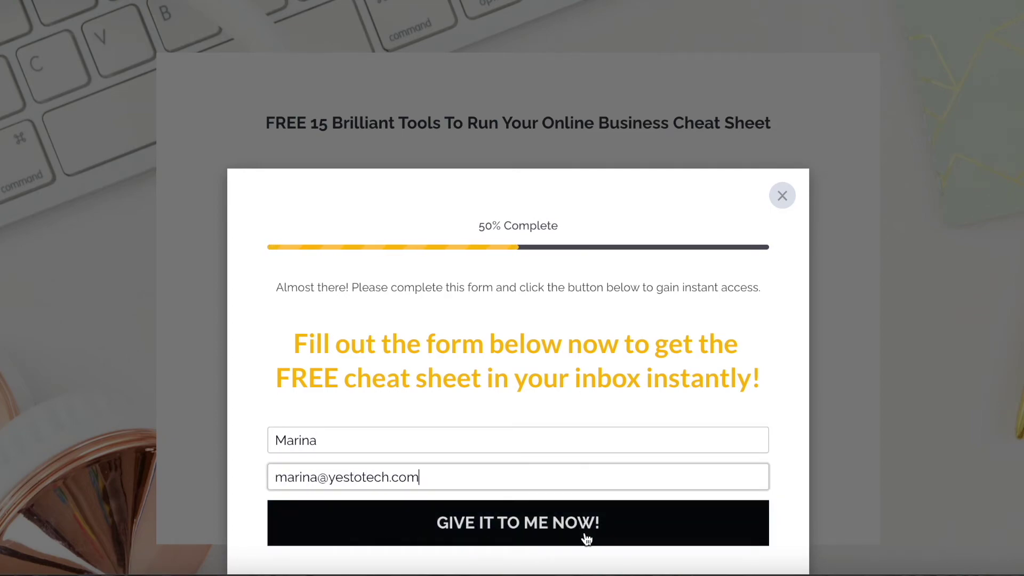